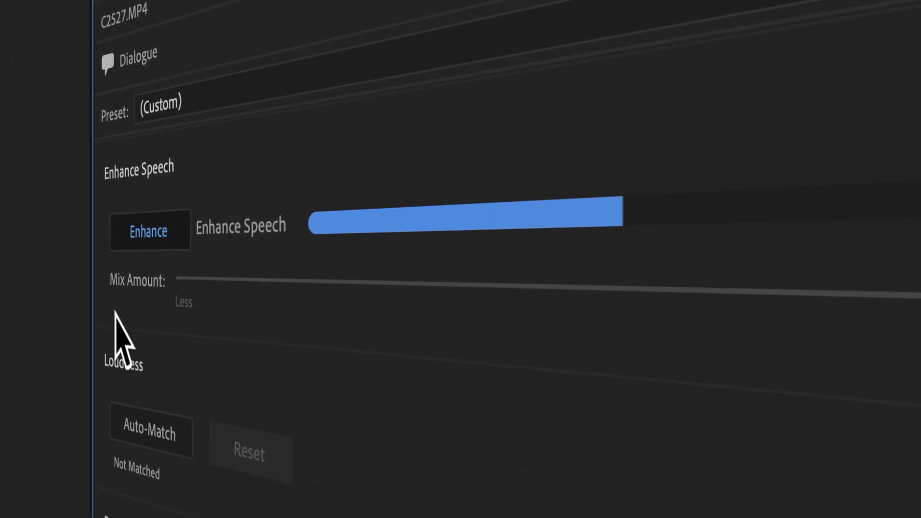
Set the Enhance Speech Mix Amount slider for clip C2527 to 0.5 in Essential Sound
{"action": "left_click", "coordinate": [847, 293]}
{"action": "left_click_drag", "start_coordinate": [846, 293], "coordinate": [645, 290]}
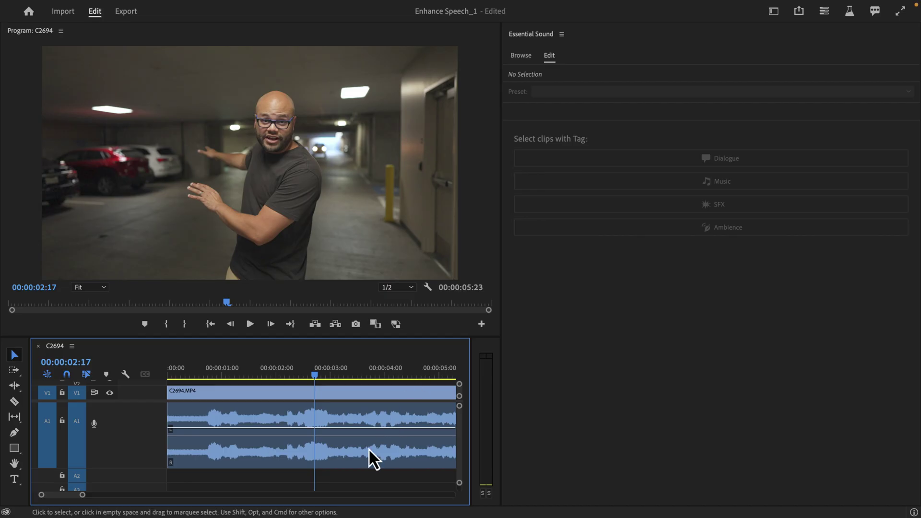
Select the C2694 audio clip on A1, tag it as Dialogue, and apply Enhance Speech
{"action": "left_click", "coordinate": [369, 456]}
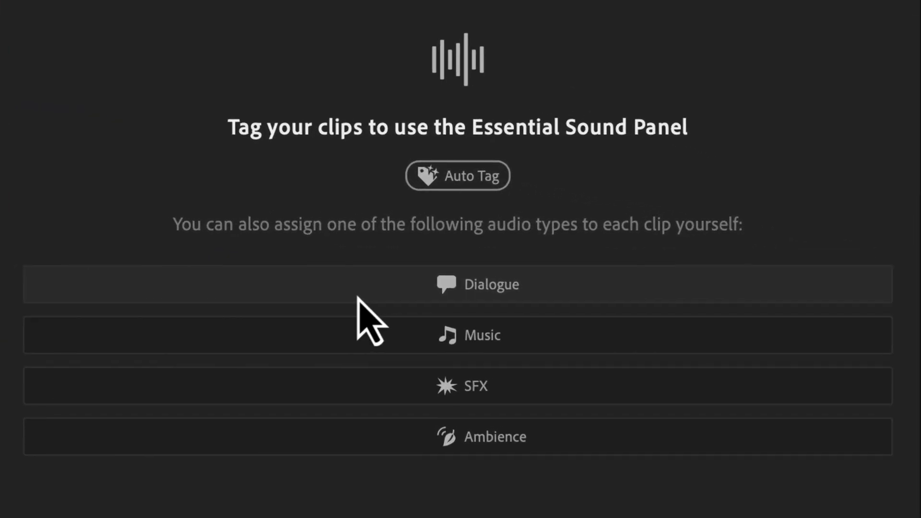
{"action": "left_click", "coordinate": [355, 297]}
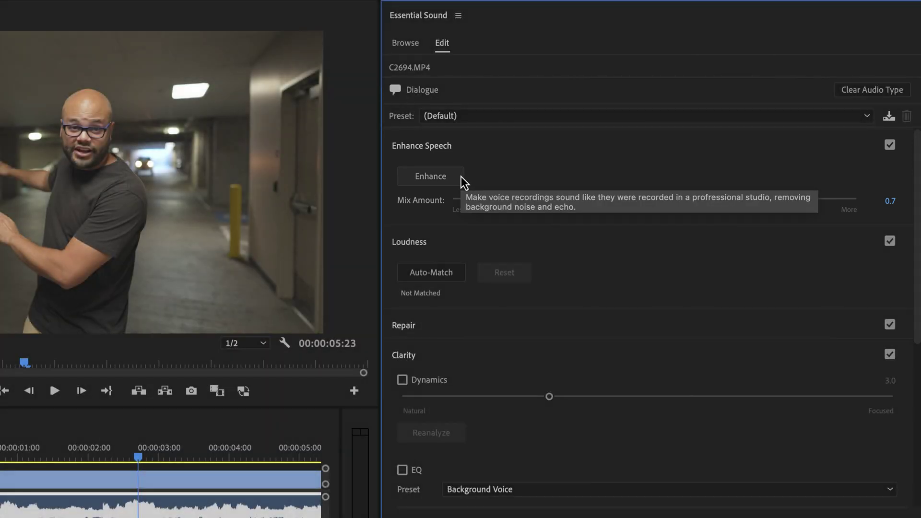
{"action": "left_click", "coordinate": [462, 176]}
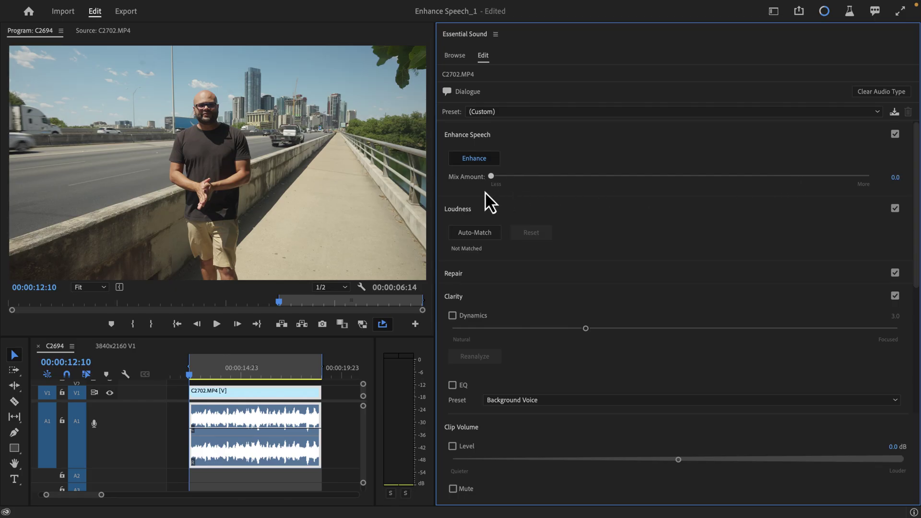
Play the clip while raising the Enhance Speech mix amount to 0.7 and higher
{"action": "key", "text": "space"}
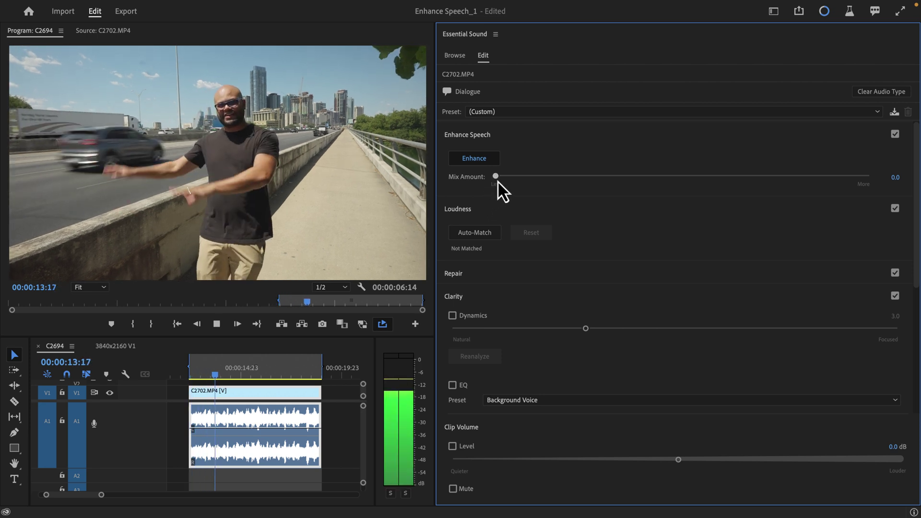
{"action": "left_click_drag", "start_coordinate": [498, 182], "coordinate": [746, 193]}
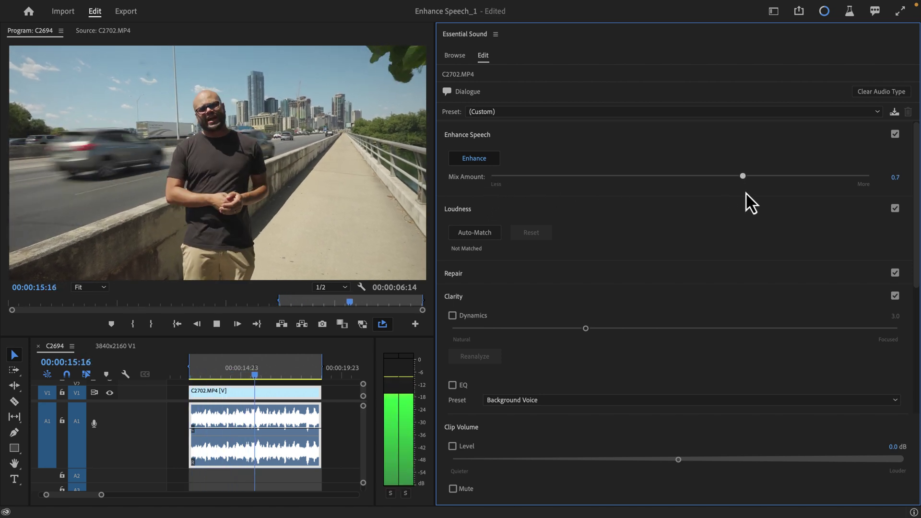
{"action": "mouse_move", "coordinate": [817, 195]}
{"action": "left_mouse_down"}
{"action": "mouse_move", "coordinate": [826, 195]}
{"action": "mouse_move", "coordinate": [817, 196]}
{"action": "left_mouse_up"}
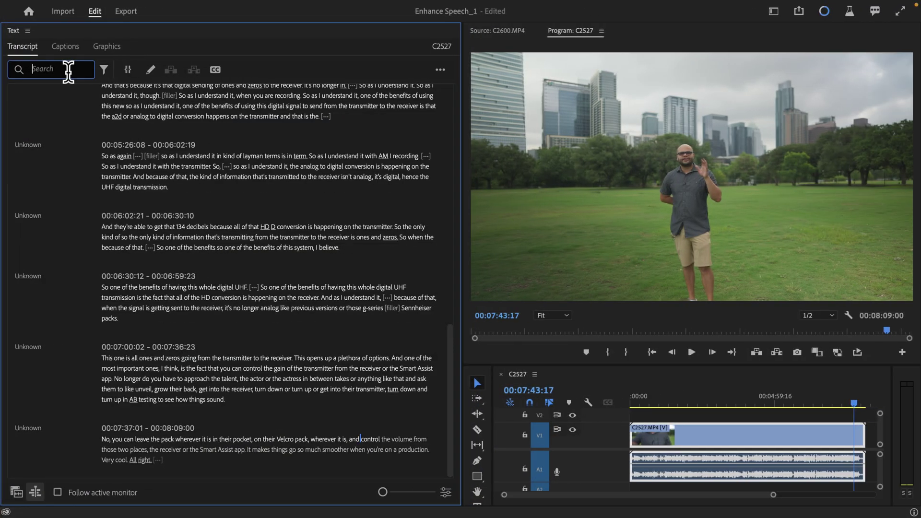
Replace every 'mic' in the C2527 transcript with 'microphone' using Replace all
{"action": "left_click", "coordinate": [103, 70]}
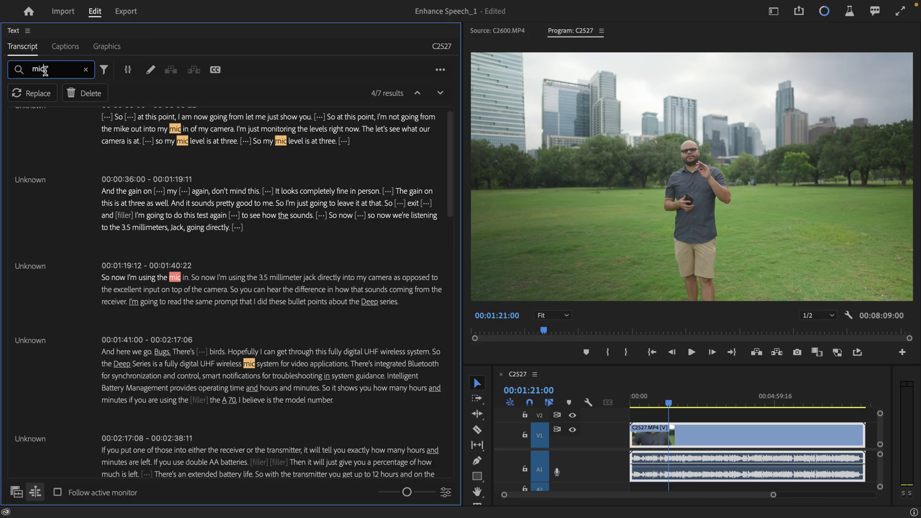
{"action": "left_click", "coordinate": [51, 96]}
{"action": "type", "text": "microphone"}
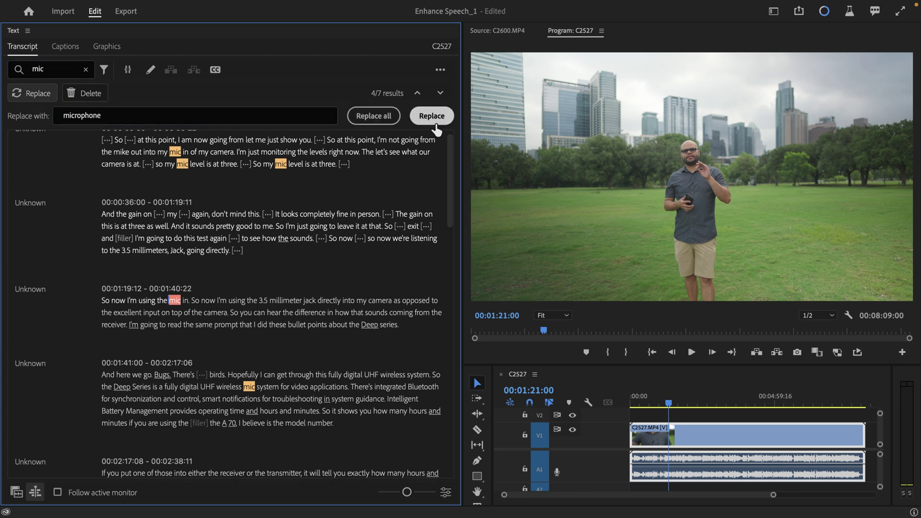
{"action": "left_click", "coordinate": [389, 120]}
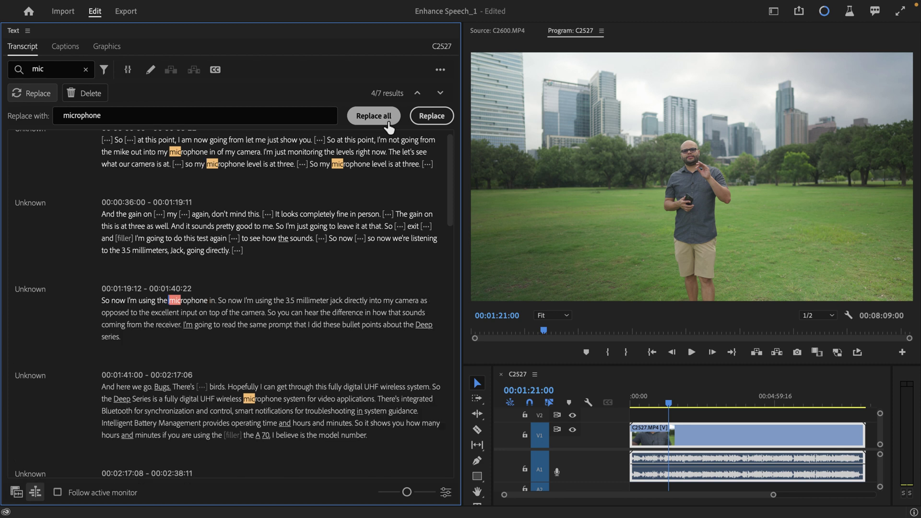
{"action": "left_click", "coordinate": [101, 96]}
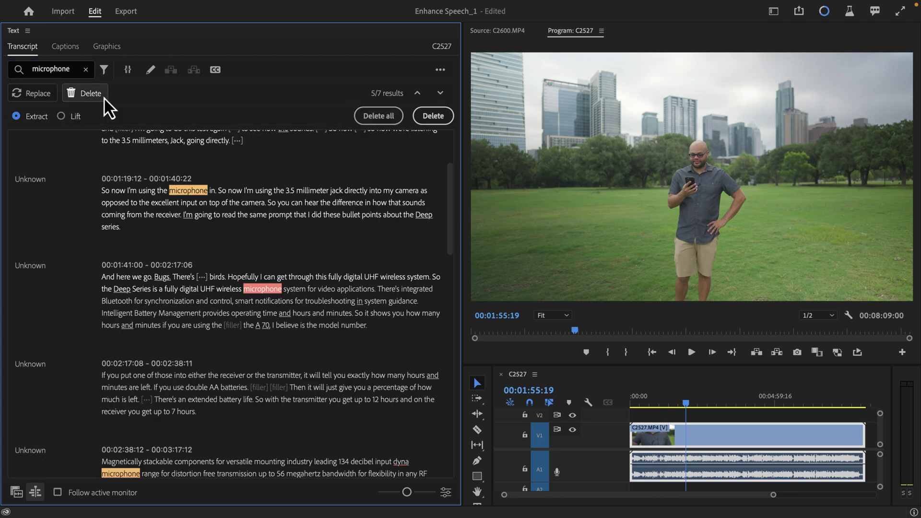
Set transcript deletions to Extract, stop playback, and clear the 'microphone' search
{"action": "left_click", "coordinate": [61, 116]}
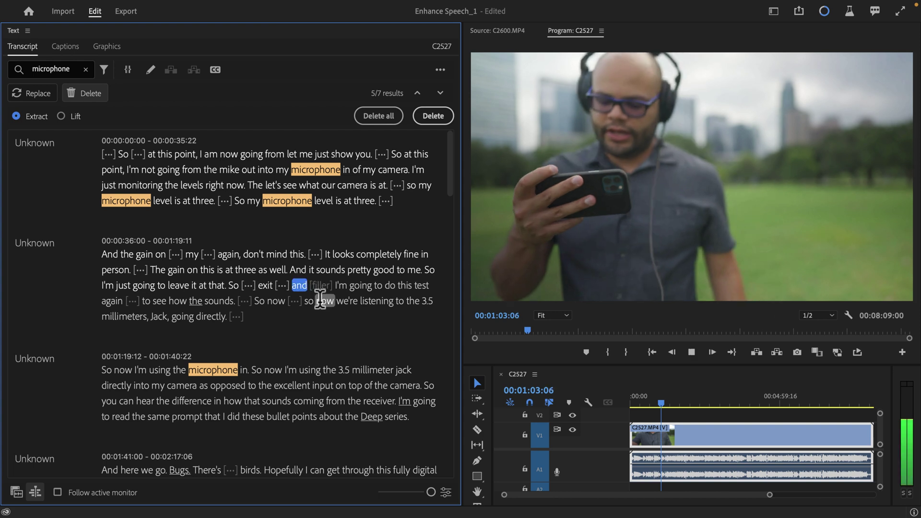
{"action": "key", "text": "space"}
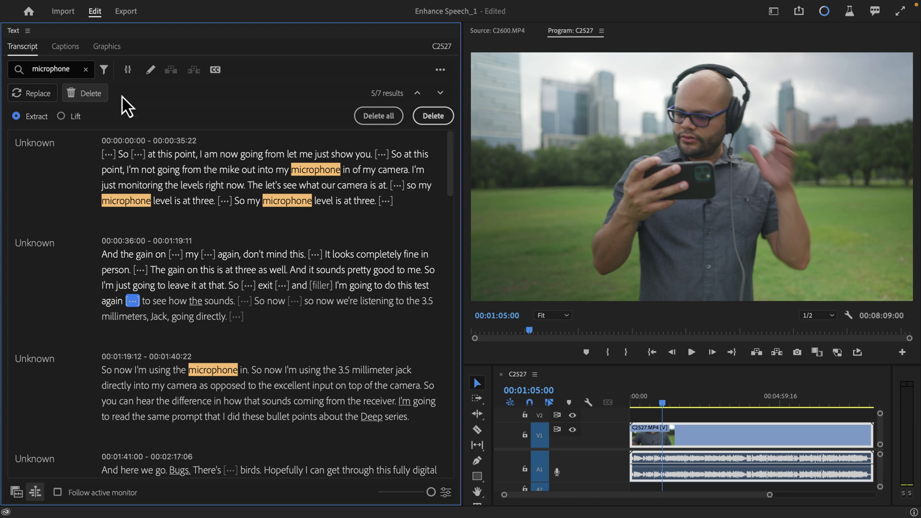
{"action": "left_click", "coordinate": [86, 68]}
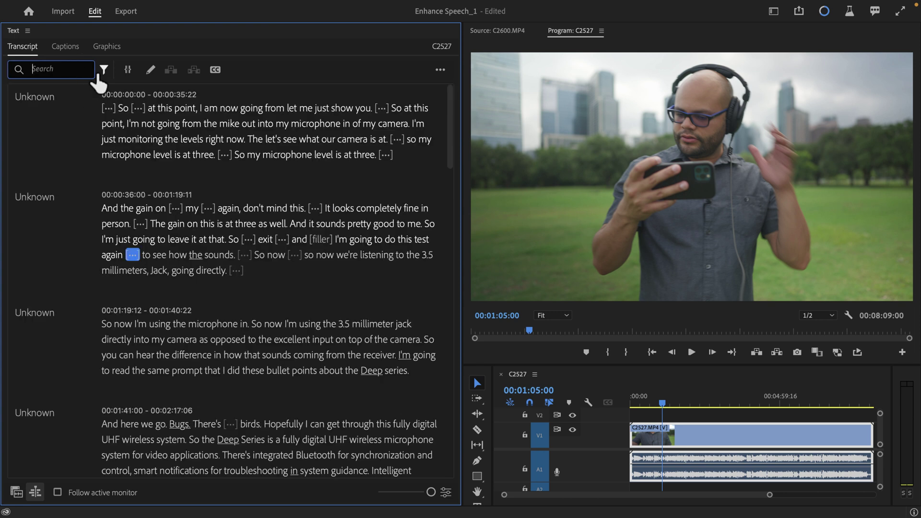
Filter the transcript to Filler words and delete all of them from the clip
{"action": "left_click", "coordinate": [101, 71]}
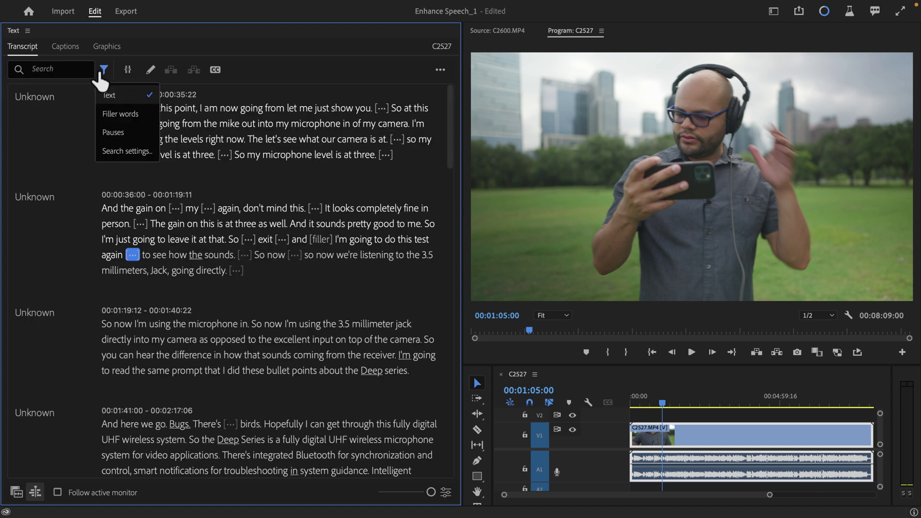
{"action": "left_click", "coordinate": [122, 114]}
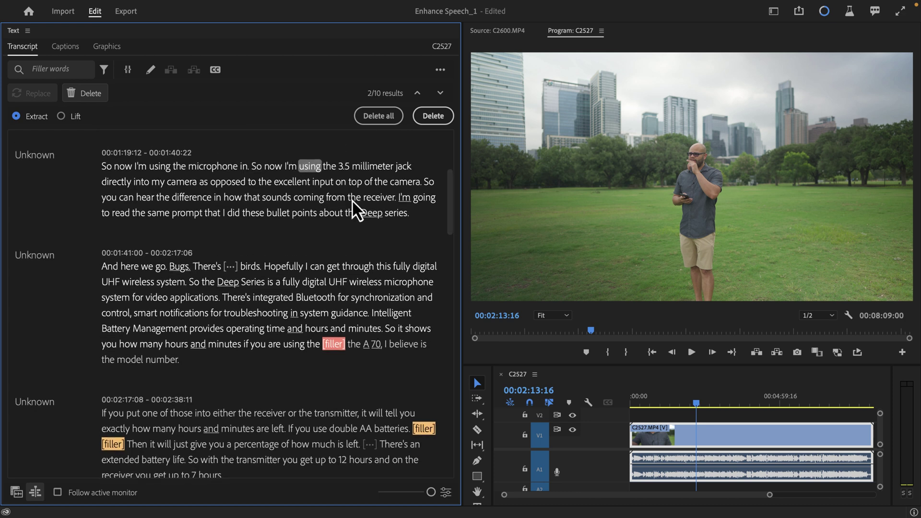
{"action": "scroll", "coordinate": [351, 199], "scroll_direction": "up", "scroll_amount": 5}
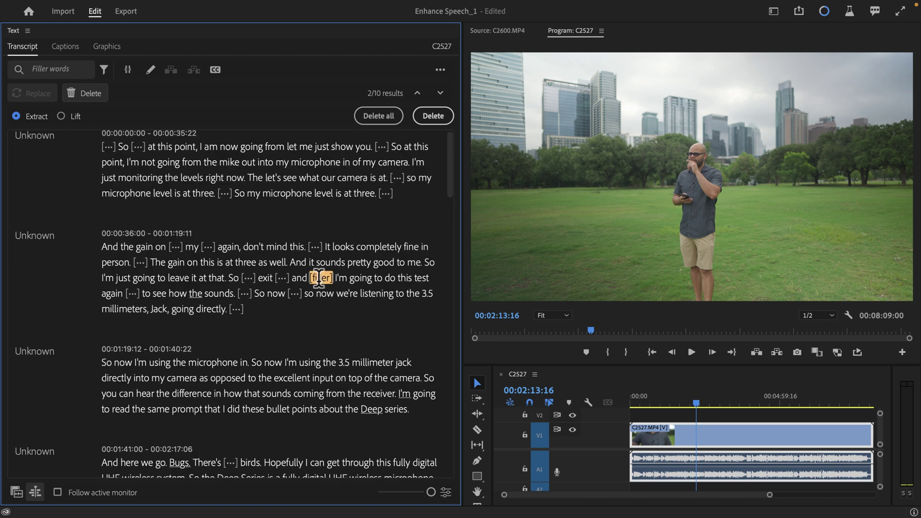
{"action": "scroll", "coordinate": [319, 278], "scroll_direction": "down", "scroll_amount": 8}
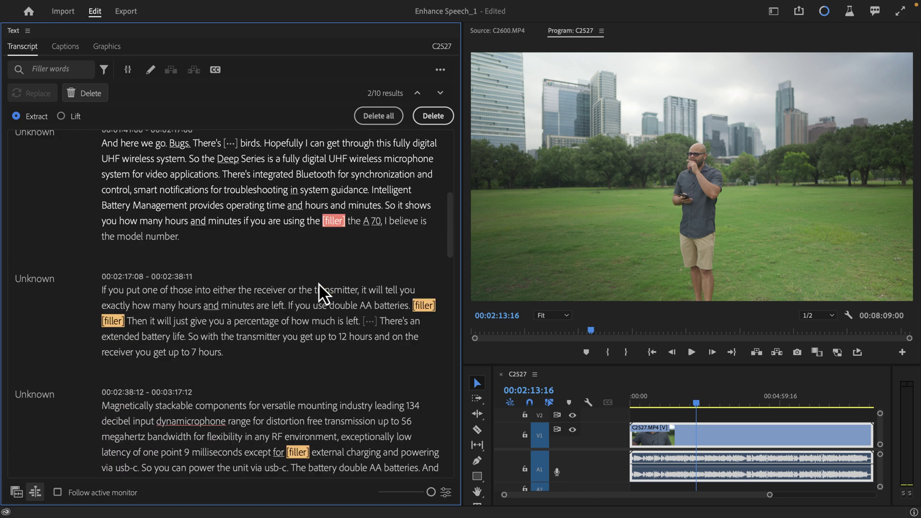
{"action": "scroll", "coordinate": [319, 291], "scroll_direction": "down", "scroll_amount": 5}
{"action": "scroll", "coordinate": [264, 195], "scroll_direction": "up", "scroll_amount": 3}
{"action": "scroll", "coordinate": [19, 143], "scroll_direction": "up", "scroll_amount": 11}
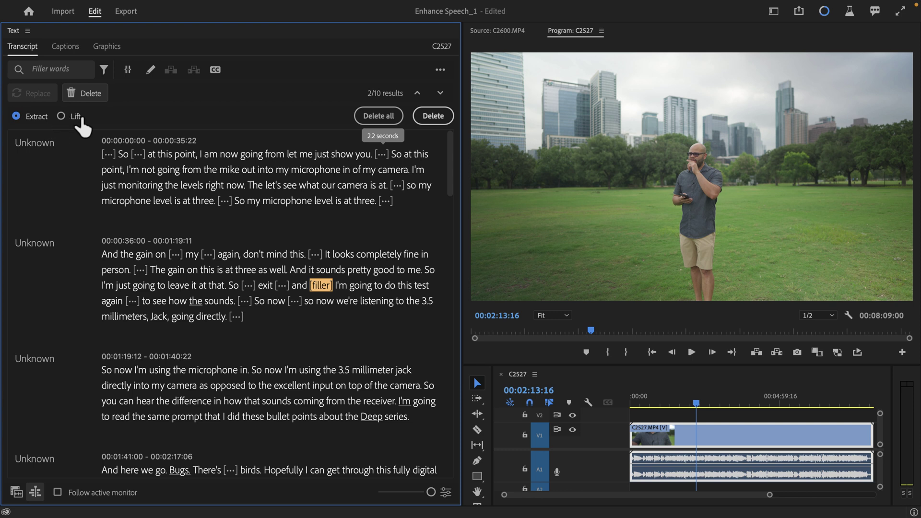
{"action": "left_click", "coordinate": [398, 122]}
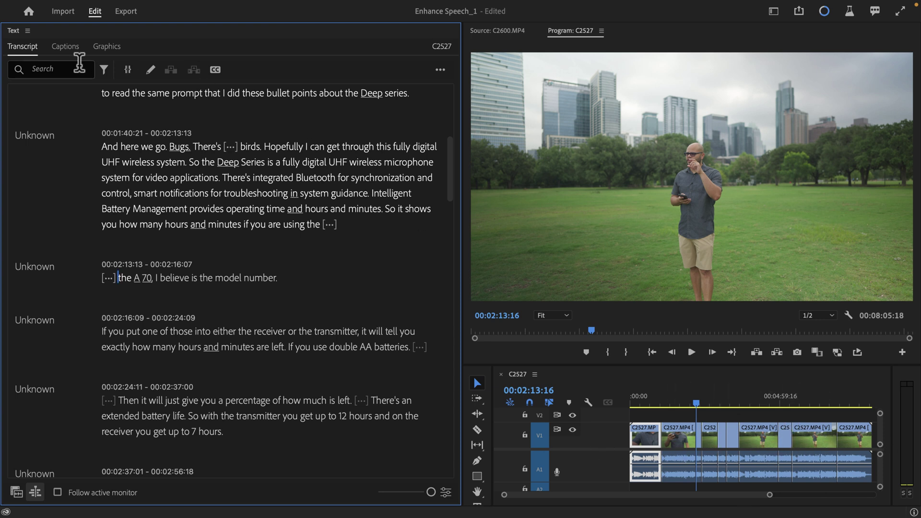
Filter to Pauses, delete them all, and zoom the timeline to show the whole 00:06:56:22 sequence
{"action": "left_click", "coordinate": [104, 72]}
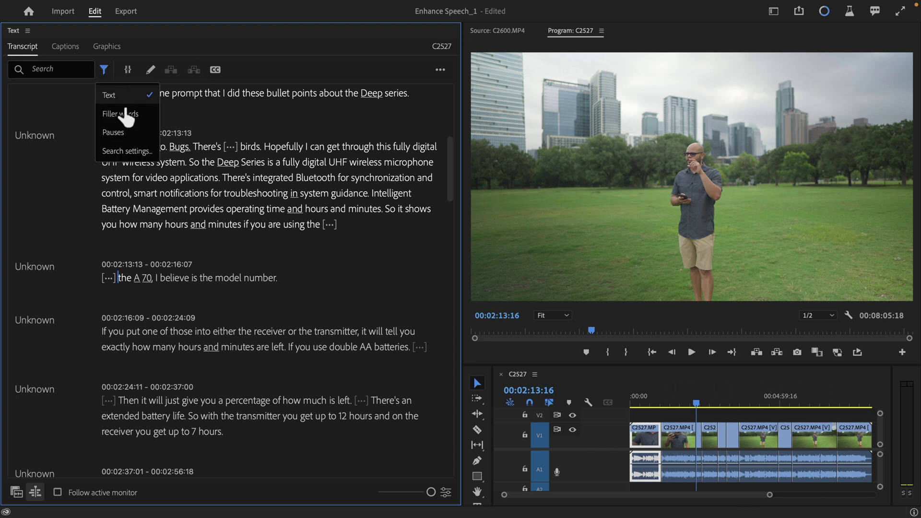
{"action": "left_click", "coordinate": [130, 136]}
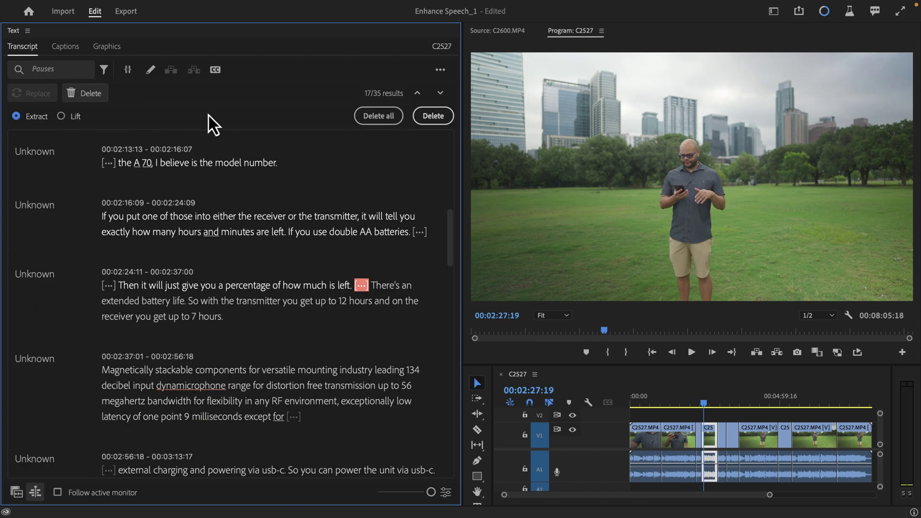
{"action": "left_click_drag", "start_coordinate": [450, 242], "coordinate": [433, 134]}
{"action": "left_click", "coordinate": [392, 123]}
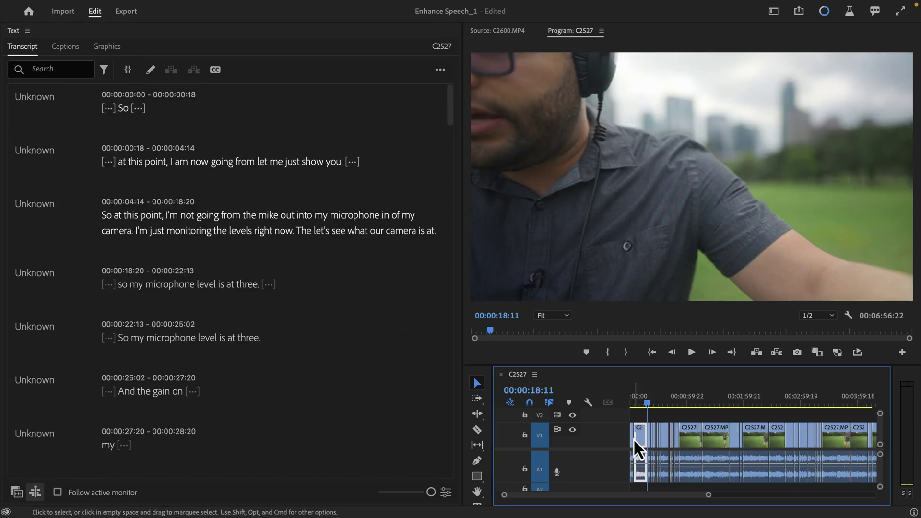
{"action": "key", "text": "minus"}
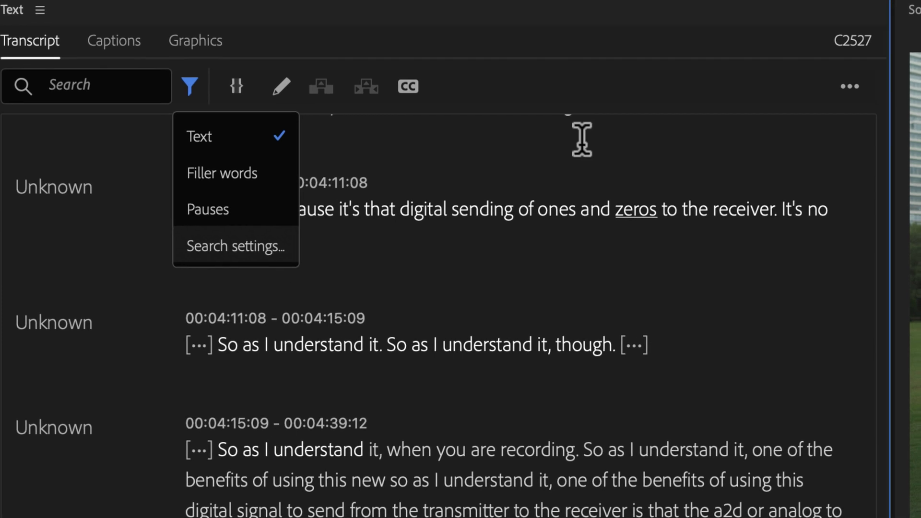
Open the Transcript panel's ... additional options menu
{"action": "left_click", "coordinate": [853, 91]}
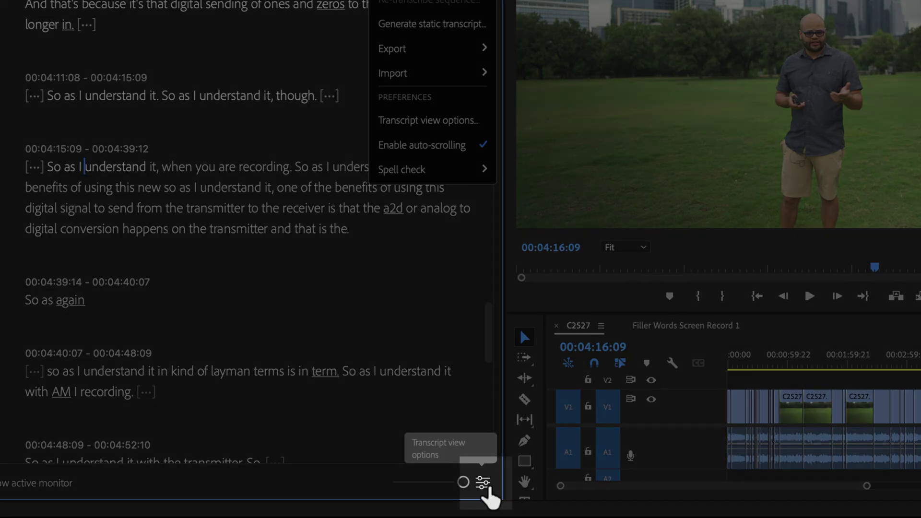
In Transcript View Options, toggle Speakers off and on, set minimum pause to 0.88 s, and expand Search settings
{"action": "left_click", "coordinate": [483, 482]}
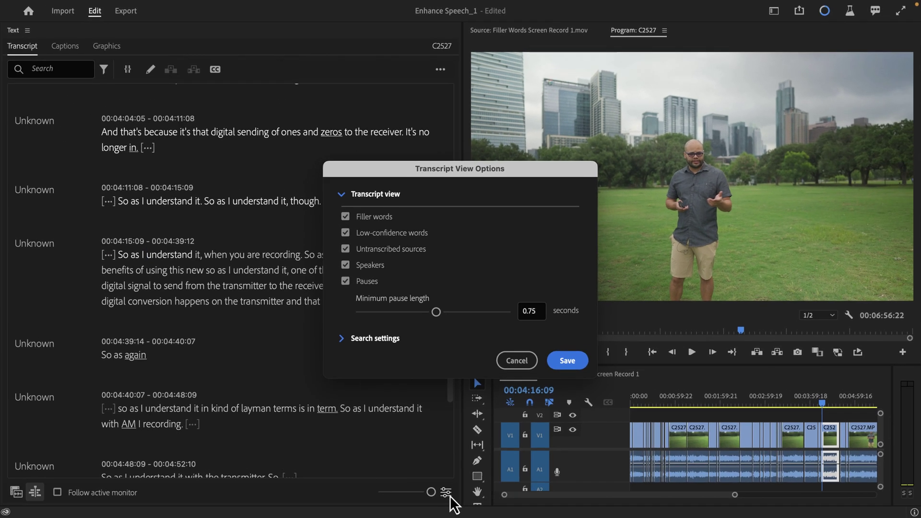
{"action": "left_click", "coordinate": [345, 267]}
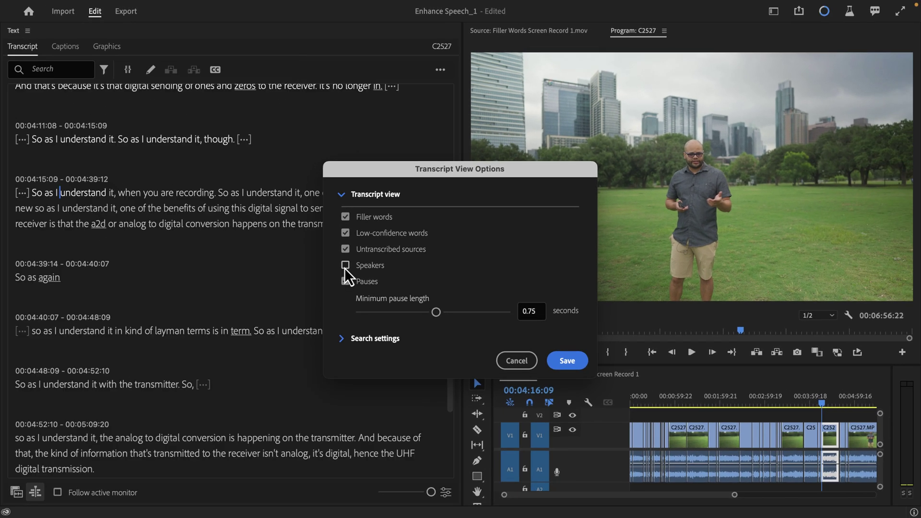
{"action": "left_click", "coordinate": [345, 267]}
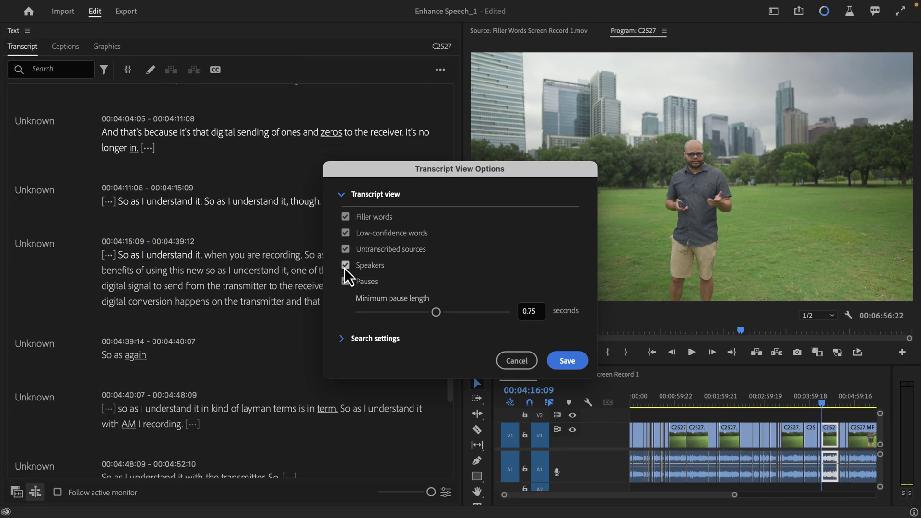
{"action": "mouse_move", "coordinate": [436, 313]}
{"action": "left_mouse_down"}
{"action": "mouse_move", "coordinate": [463, 315]}
{"action": "mouse_move", "coordinate": [432, 312]}
{"action": "mouse_move", "coordinate": [443, 322]}
{"action": "left_mouse_up"}
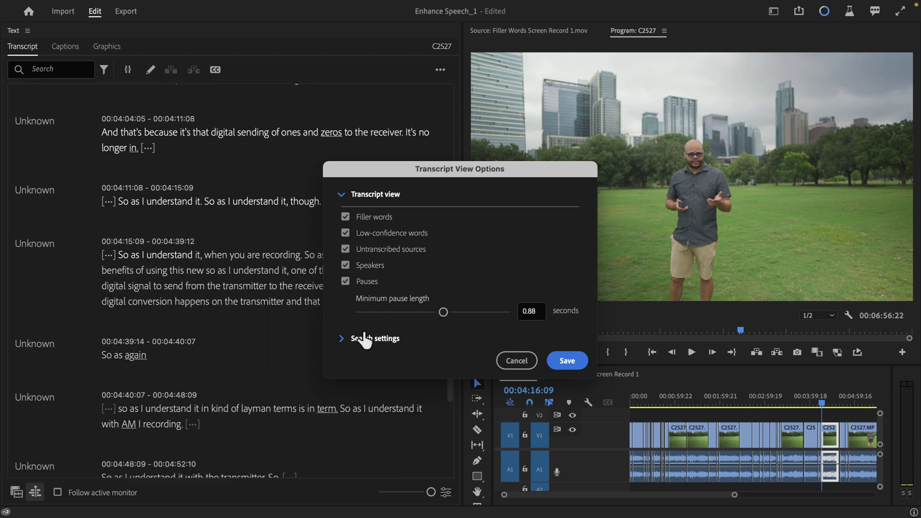
{"action": "left_click", "coordinate": [341, 341]}
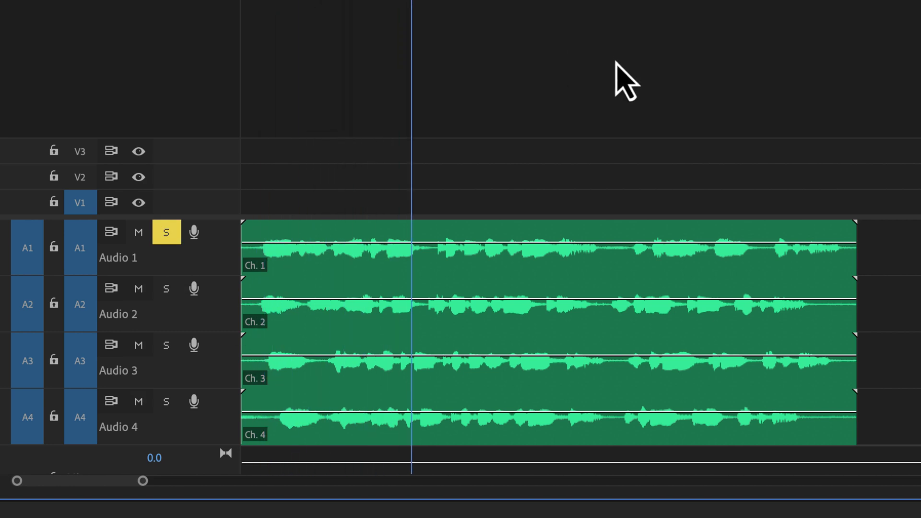
Select the four-channel audio clip in the Multi Channel Audio Example timeline
{"action": "key", "text": "ctrl+a"}
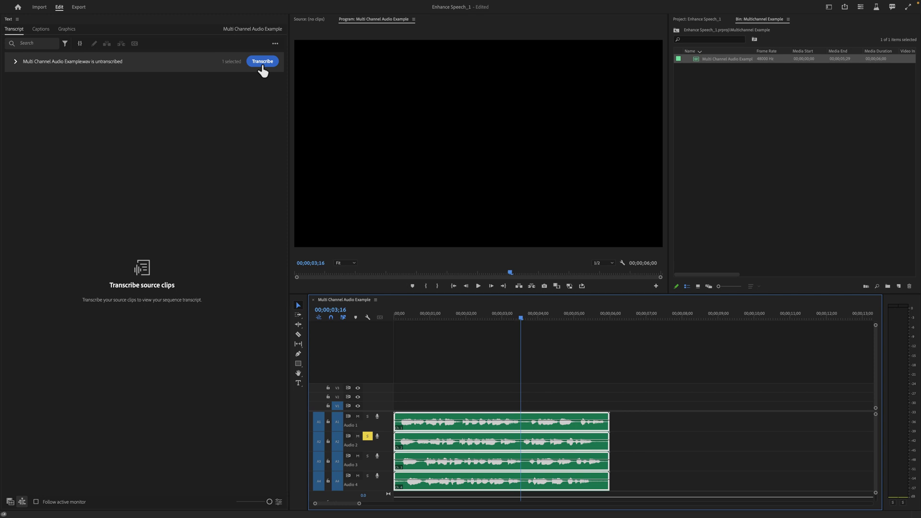
Transcribe the multichannel clip, unsolo Audio 2, then re-transcribe the clip from Channel 2
{"action": "left_click", "coordinate": [262, 63]}
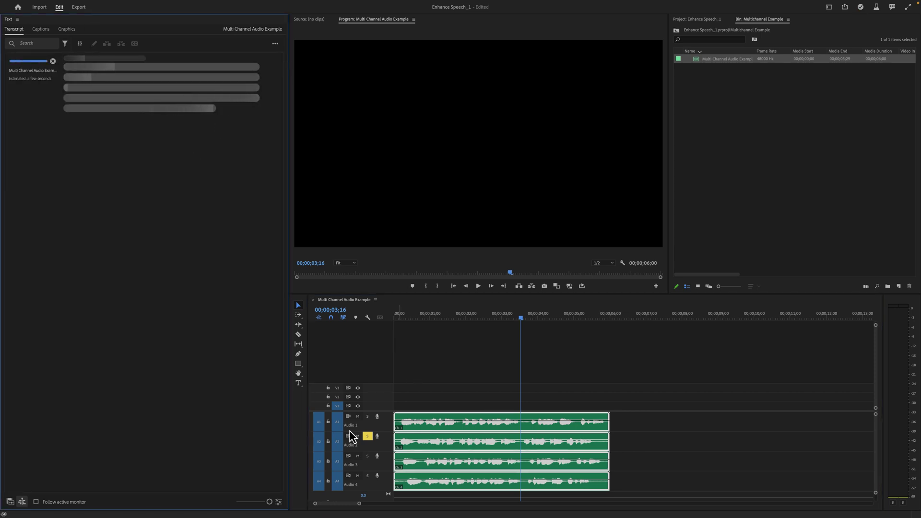
{"action": "left_click", "coordinate": [367, 436]}
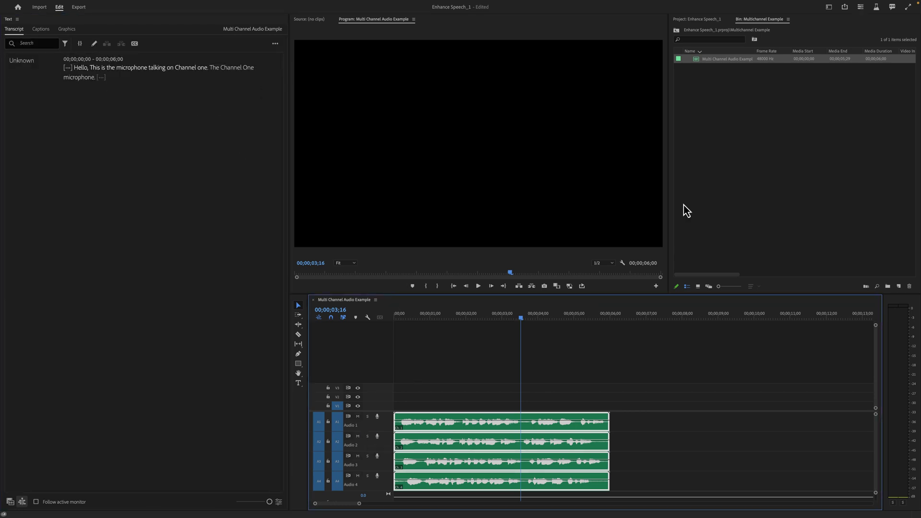
{"action": "right_click", "coordinate": [727, 61]}
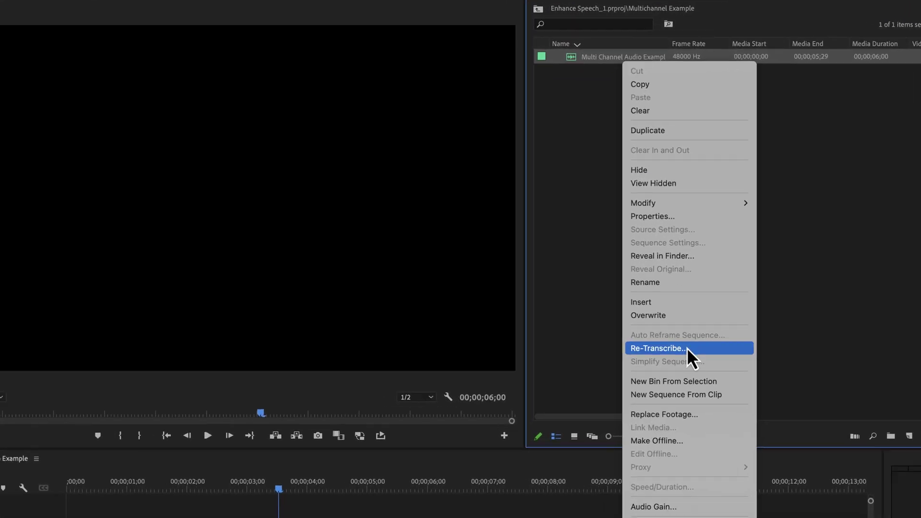
{"action": "left_click", "coordinate": [665, 355]}
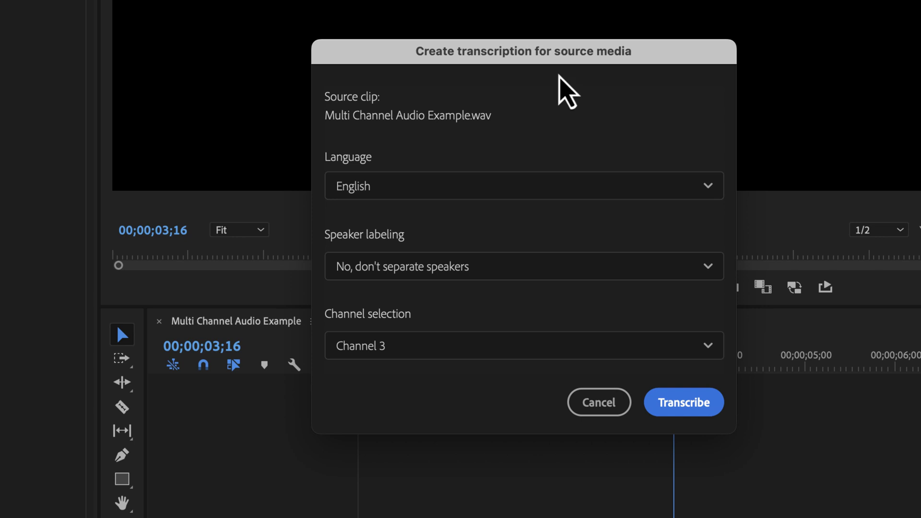
{"action": "left_click", "coordinate": [459, 358]}
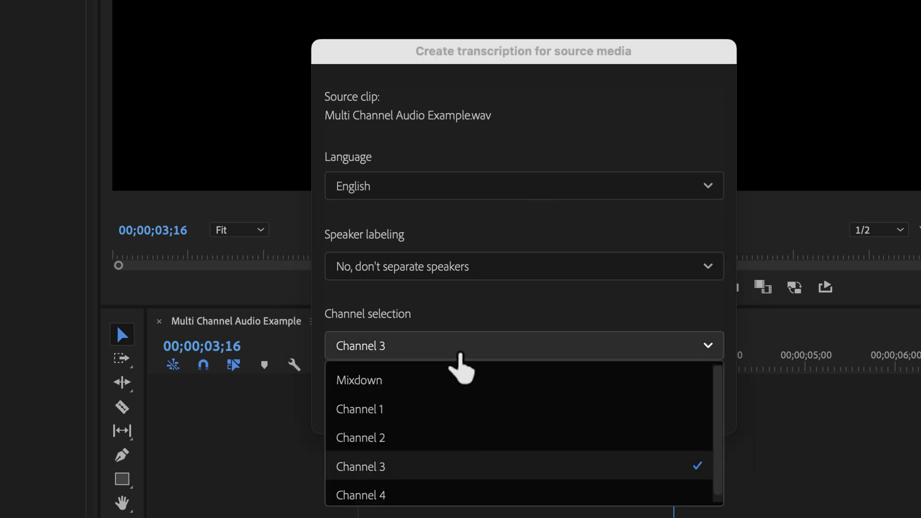
{"action": "left_click", "coordinate": [463, 438]}
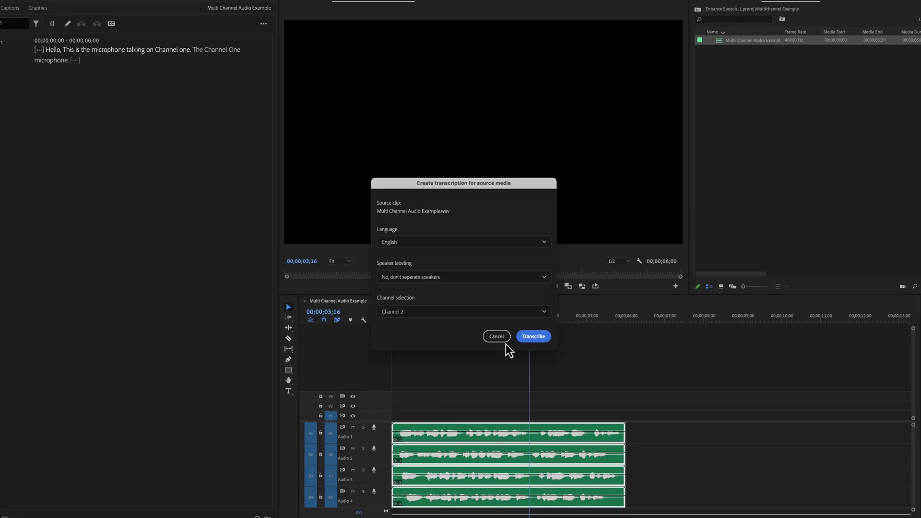
{"action": "left_click", "coordinate": [534, 336]}
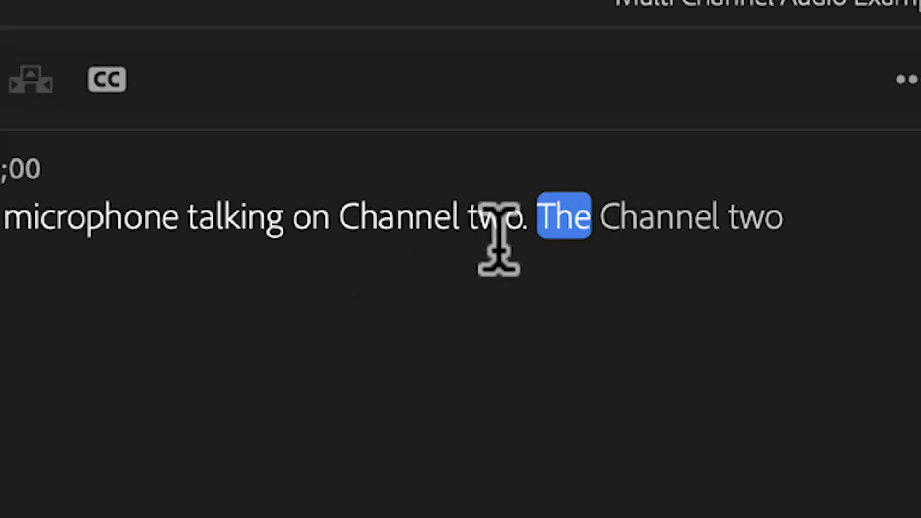
Re-transcribe the multichannel bin clip using Channel 3 as the transcription channel
{"action": "right_click", "coordinate": [706, 59]}
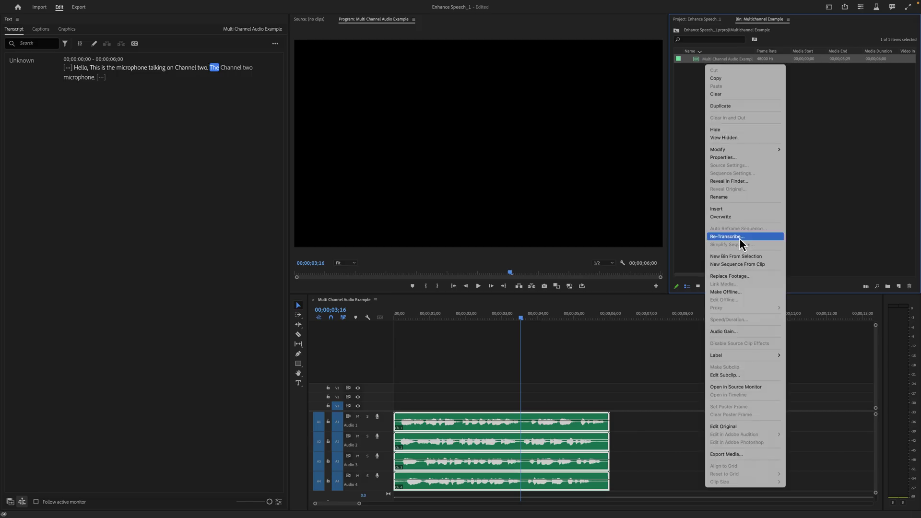
{"action": "left_click", "coordinate": [741, 237]}
{"action": "left_click", "coordinate": [470, 311]}
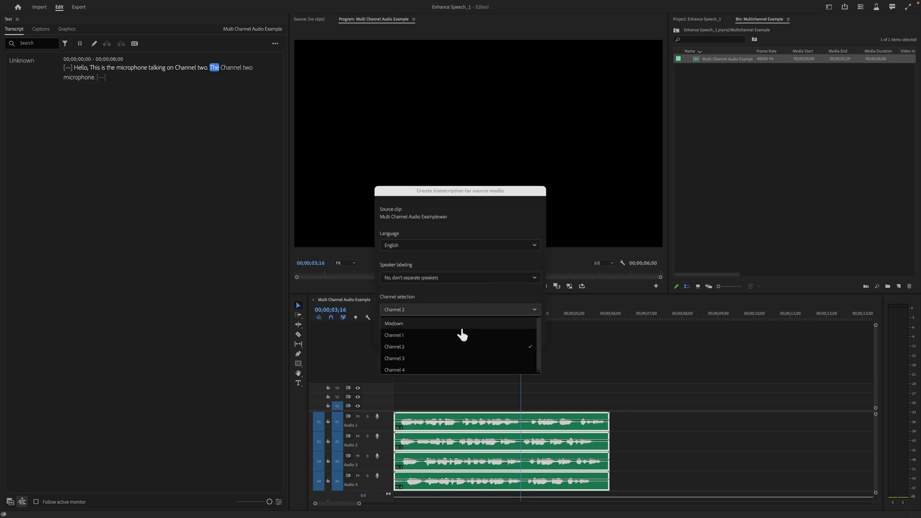
{"action": "left_click", "coordinate": [459, 358]}
{"action": "left_click", "coordinate": [524, 333]}
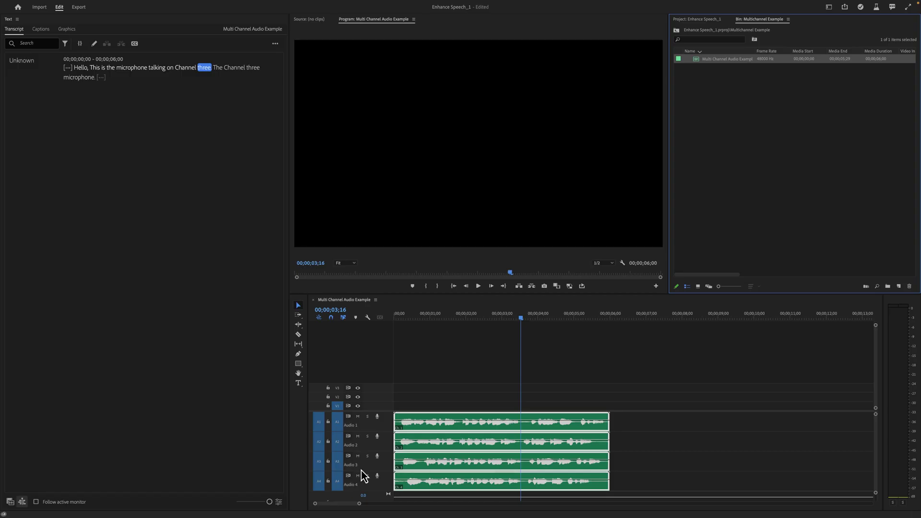
Solo the Audio 3 track and play it from near the clip's start
{"action": "left_click", "coordinate": [368, 461]}
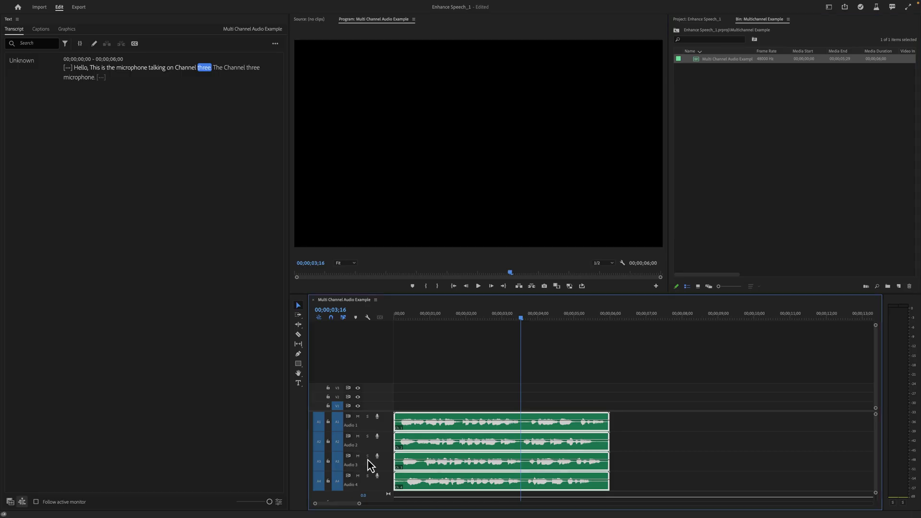
{"action": "left_click", "coordinate": [367, 457]}
{"action": "left_click", "coordinate": [417, 312]}
{"action": "key", "text": "space"}
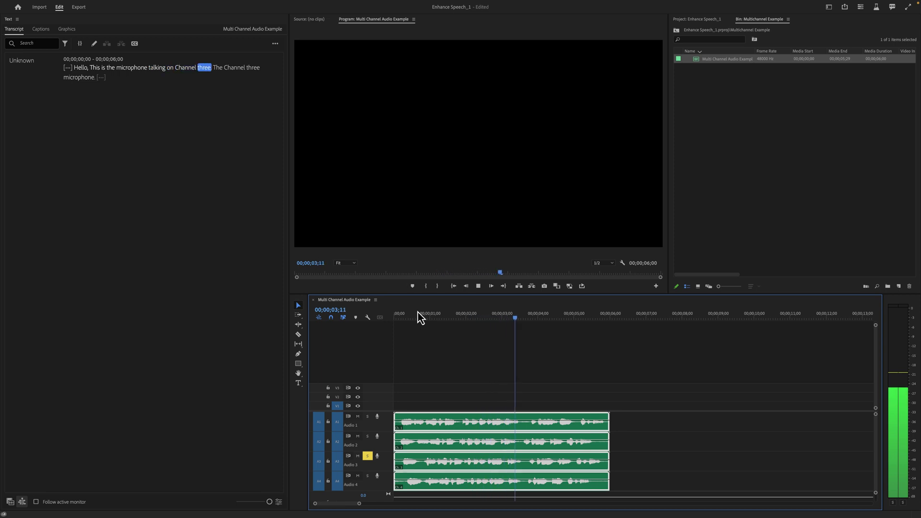
Solo Audio 1 instead and play from 0;24, stopping at the word 'three'
{"action": "left_click", "coordinate": [368, 417]}
{"action": "left_click", "coordinate": [423, 318]}
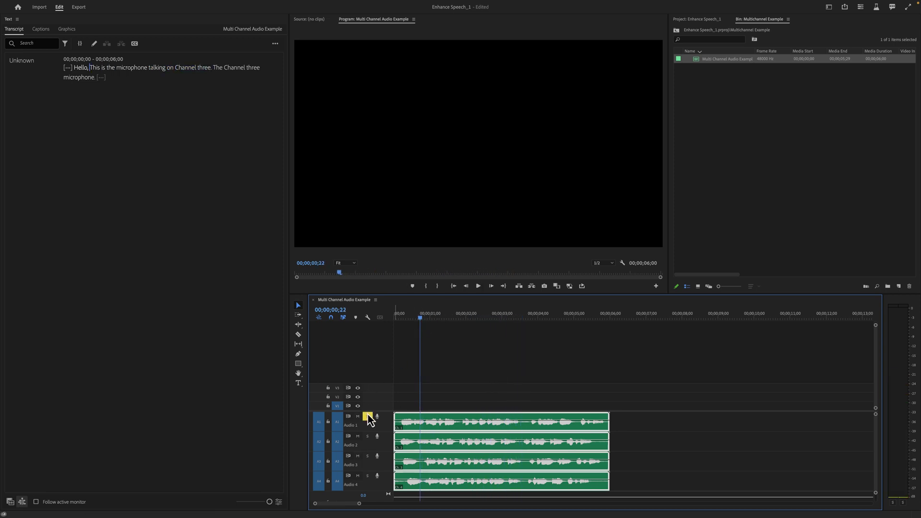
{"action": "key", "text": "space"}
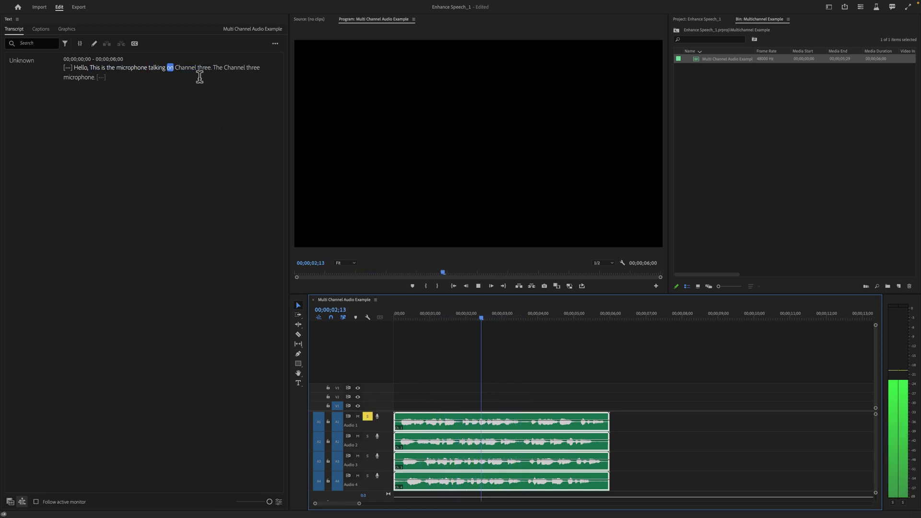
{"action": "left_click", "coordinate": [197, 68]}
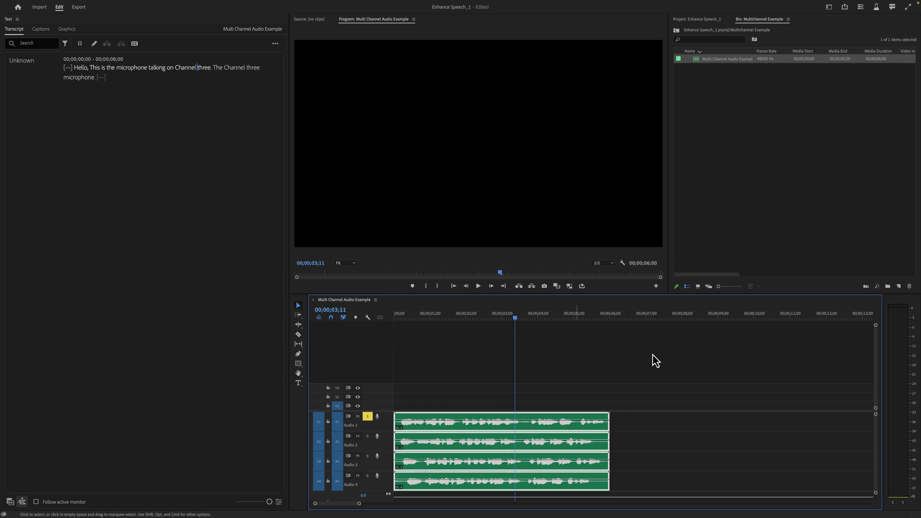
{"action": "right_click", "coordinate": [719, 61]}
Reopen Re-Transcribe for the clip and expand its Channel selection list
{"action": "left_click", "coordinate": [743, 235]}
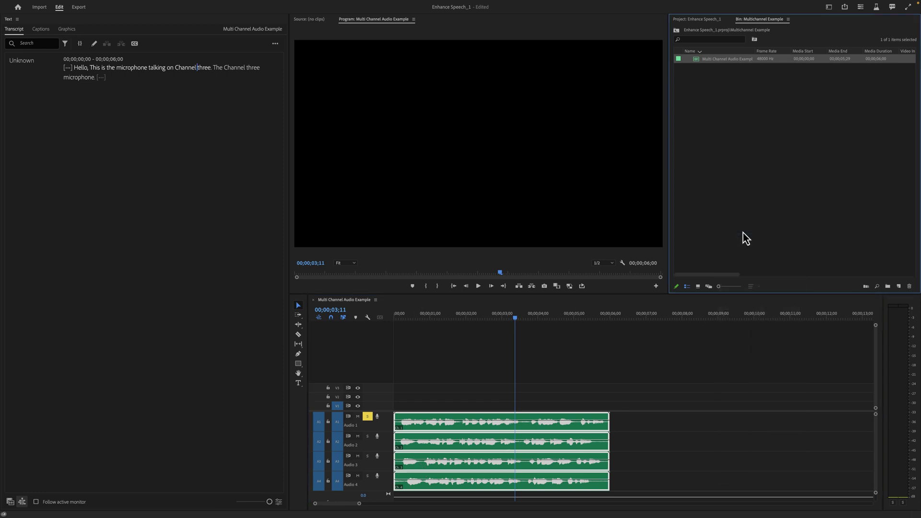
{"action": "left_click", "coordinate": [434, 310]}
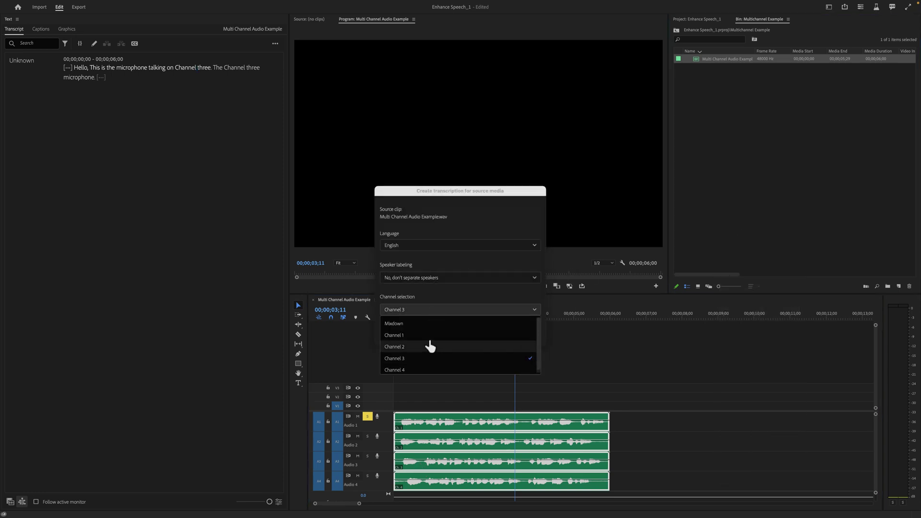